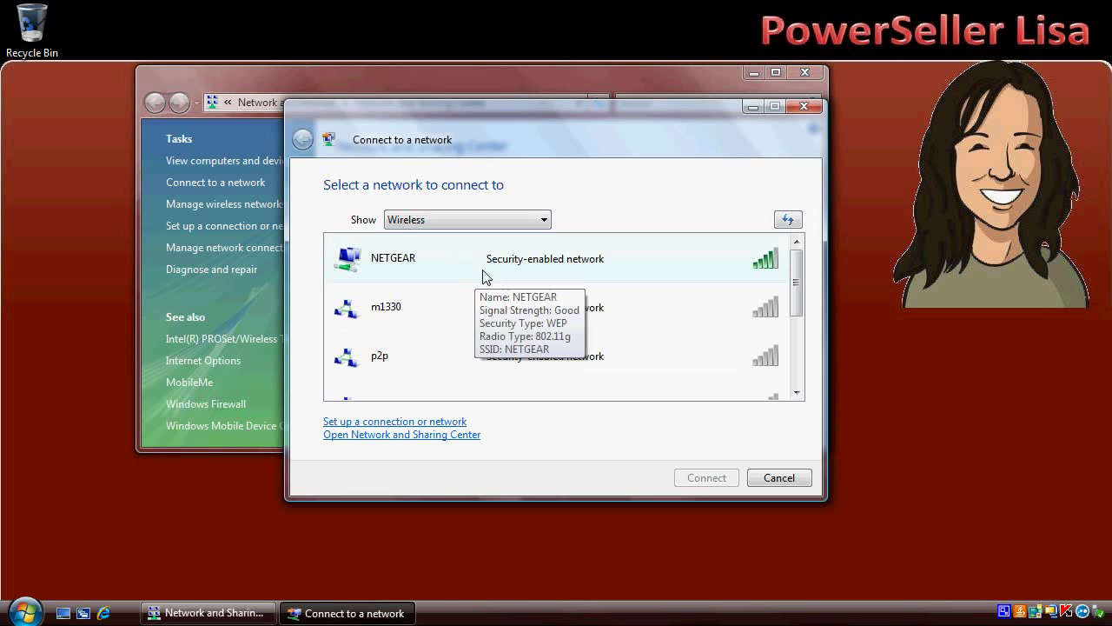
# Step: Join the unsecured 'gateway' wireless network despite the warning, then close the success window
pyautogui.scroll(-2, 792, 374)
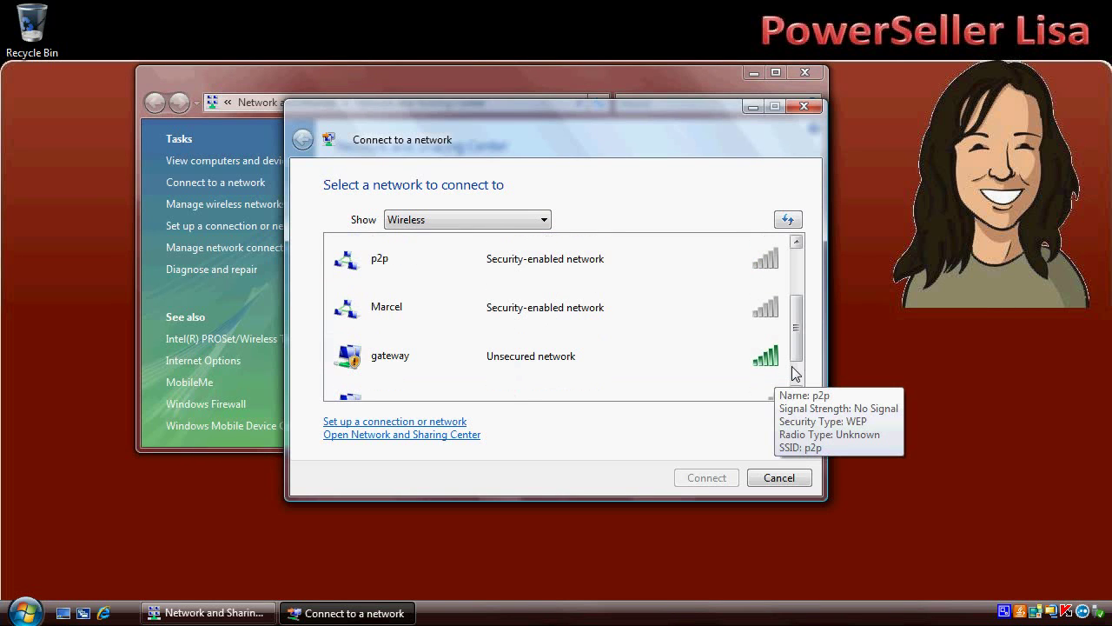
pyautogui.click(573, 361)
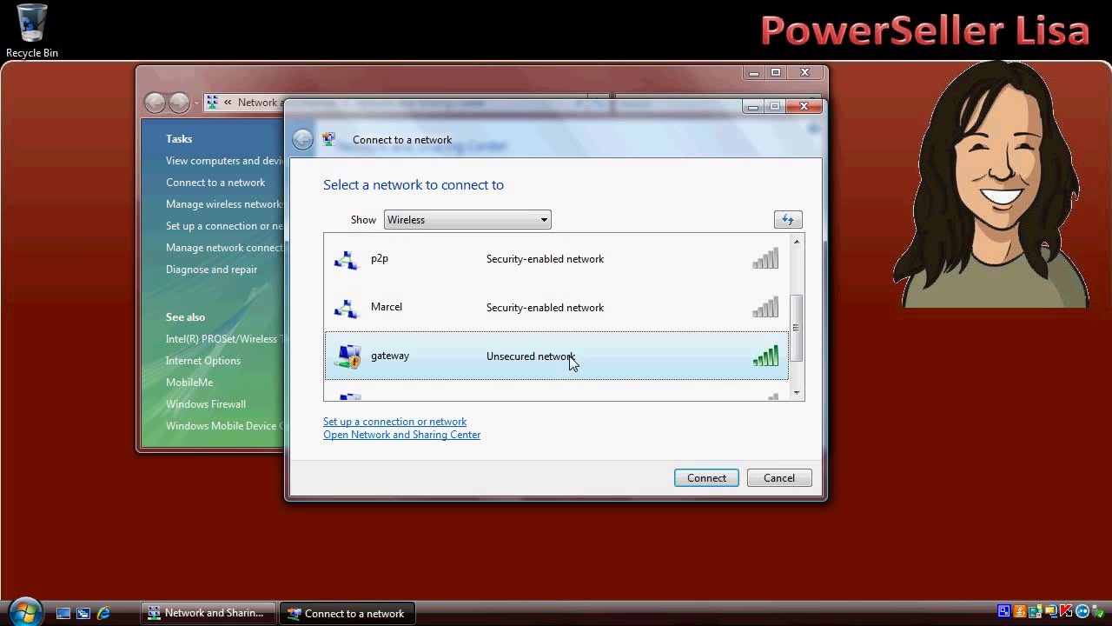
pyautogui.click(703, 480)
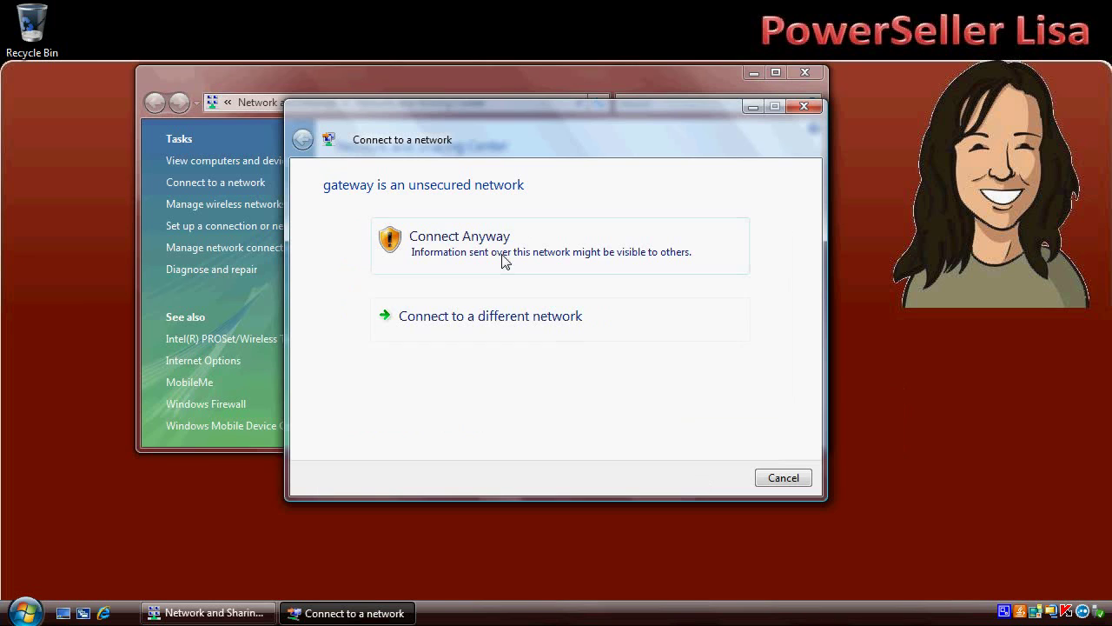
pyautogui.click(486, 242)
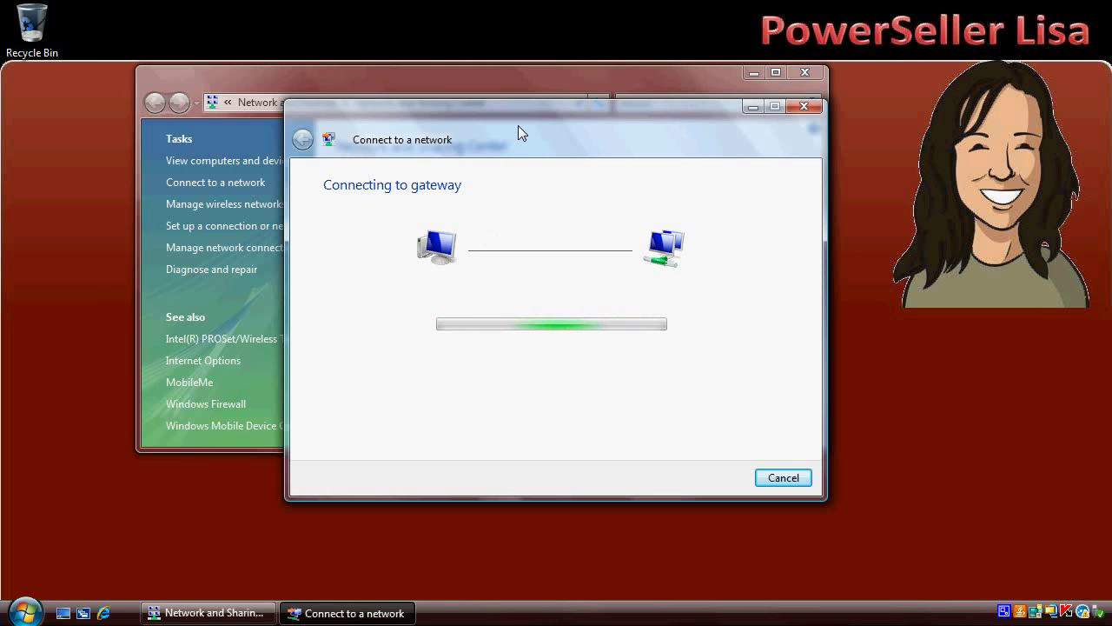
pyautogui.moveTo(518, 125); pyautogui.dragTo(565, 279)
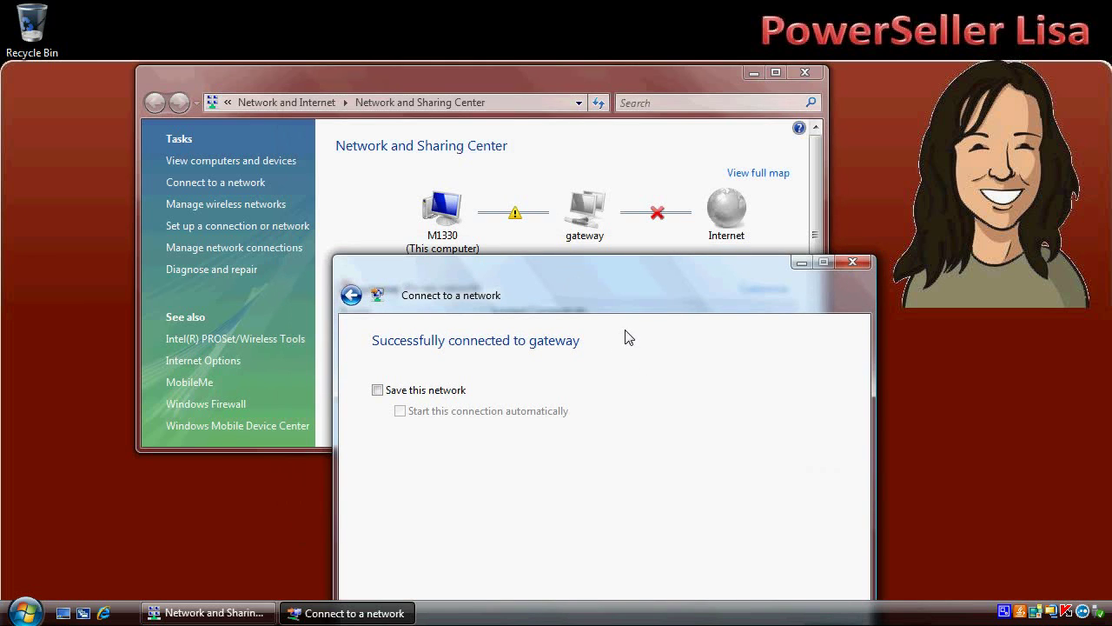
pyautogui.moveTo(615, 278); pyautogui.dragTo(570, 160)
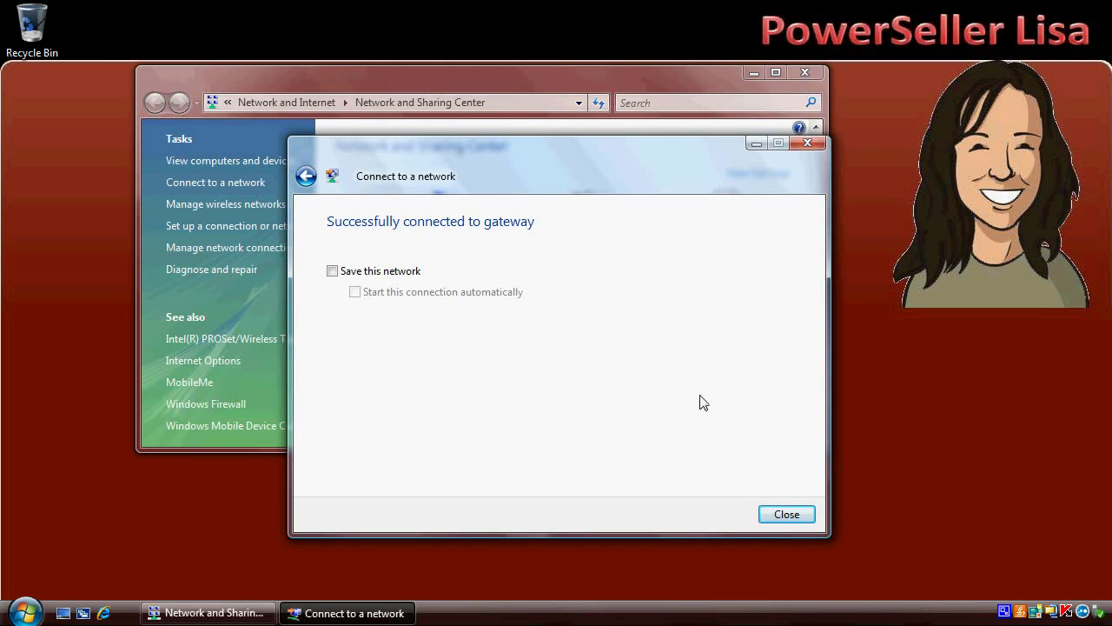
pyautogui.click(773, 516)
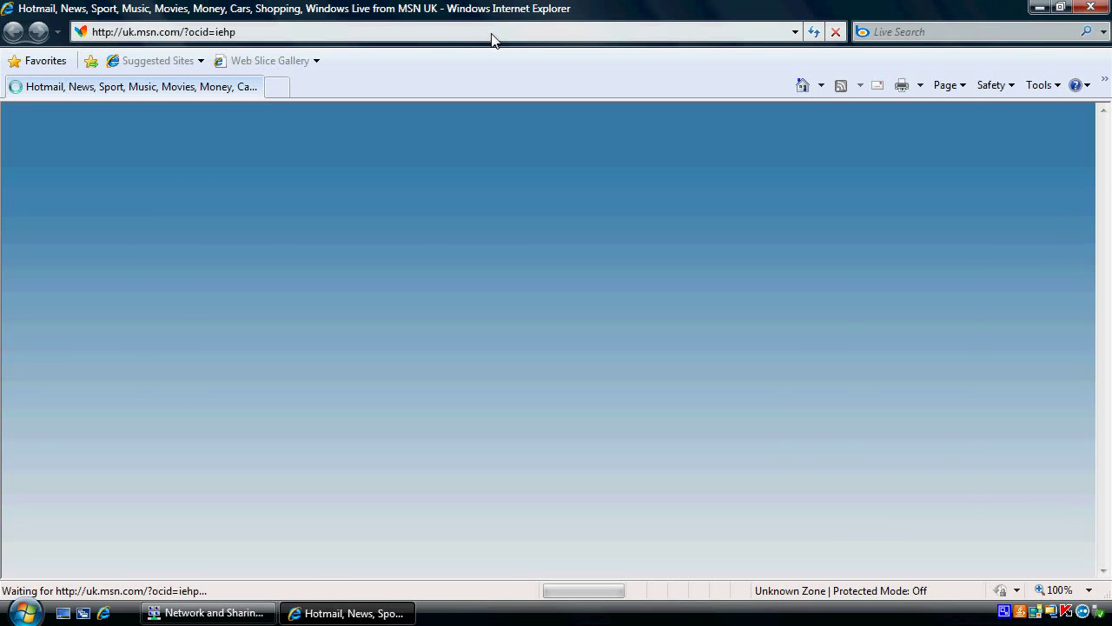
# Step: Load the gateway admin page at 192.168.1.1, dismissing the Windows feedback notification
pyautogui.click(491, 32)
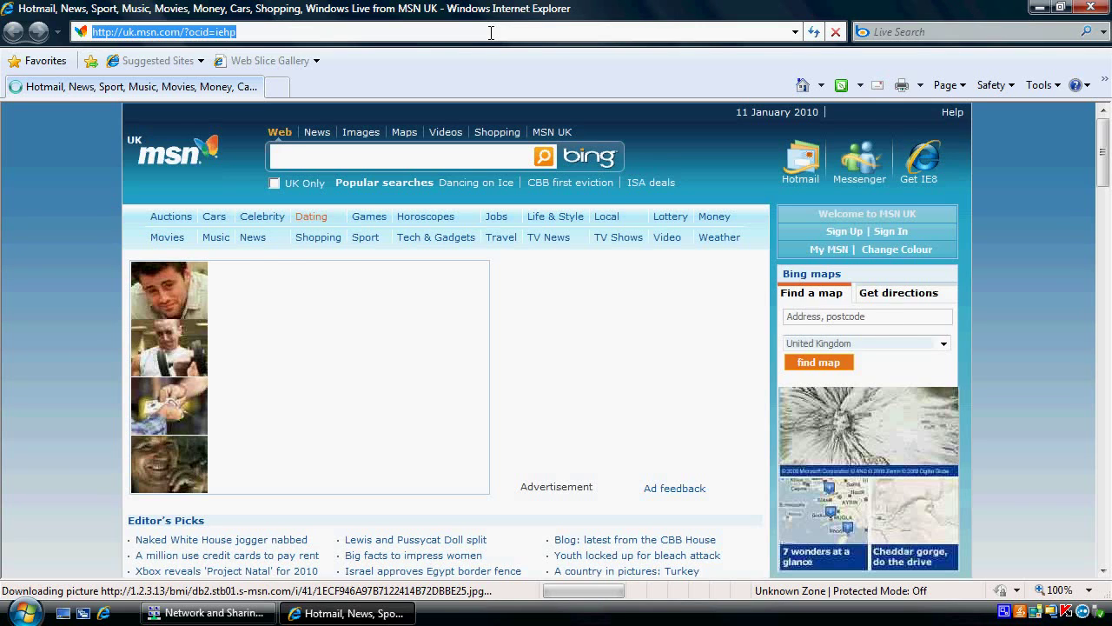
pyautogui.write('192.168.')
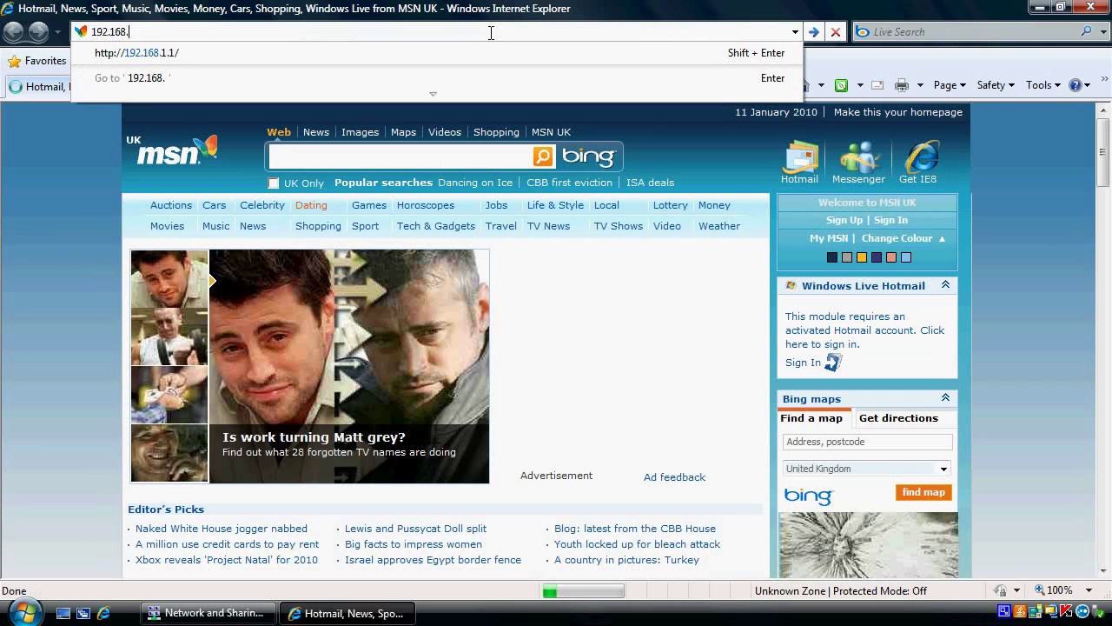
pyautogui.hotkey('shift', 'Return')
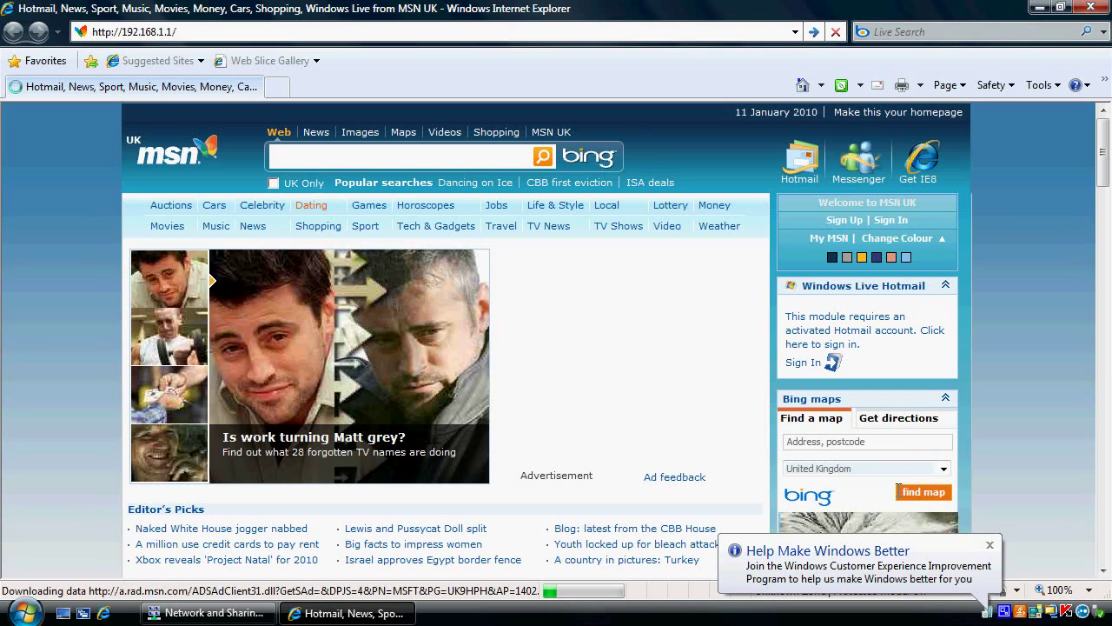
pyautogui.click(989, 545)
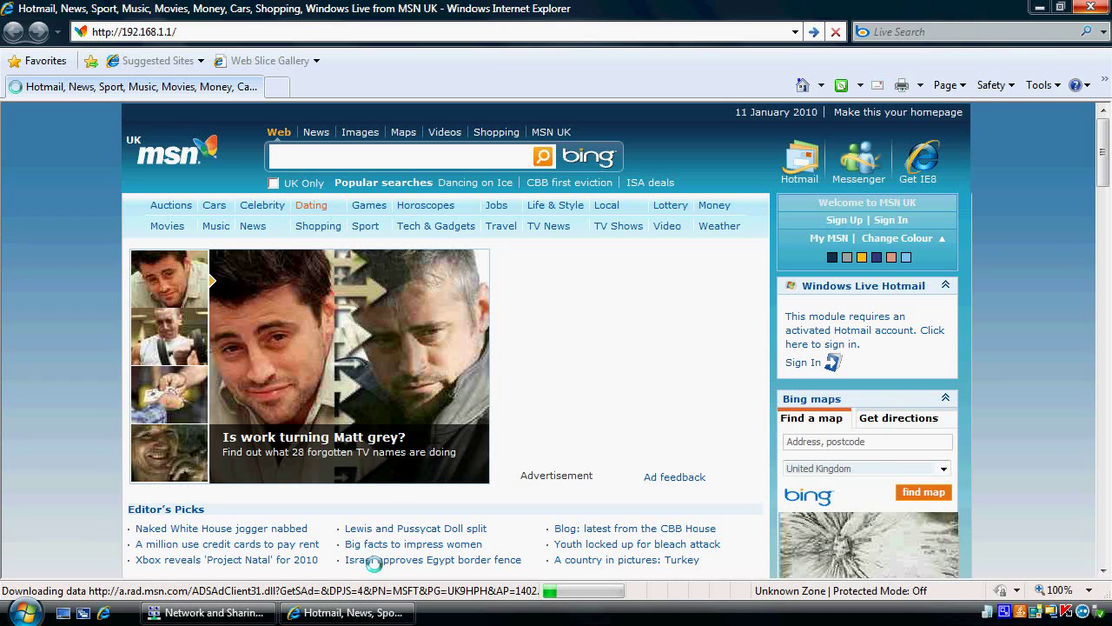
pyautogui.press('Return')
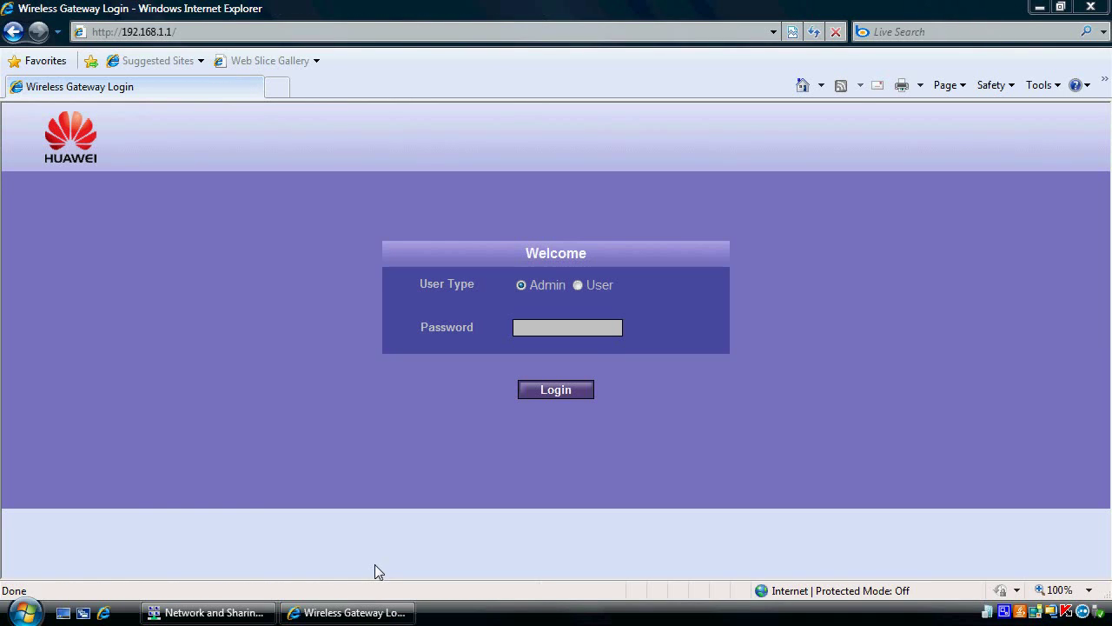
# Step: Log in as Admin with the admin password and go to Advanced Settings > WLAN Settings
pyautogui.click(546, 325)
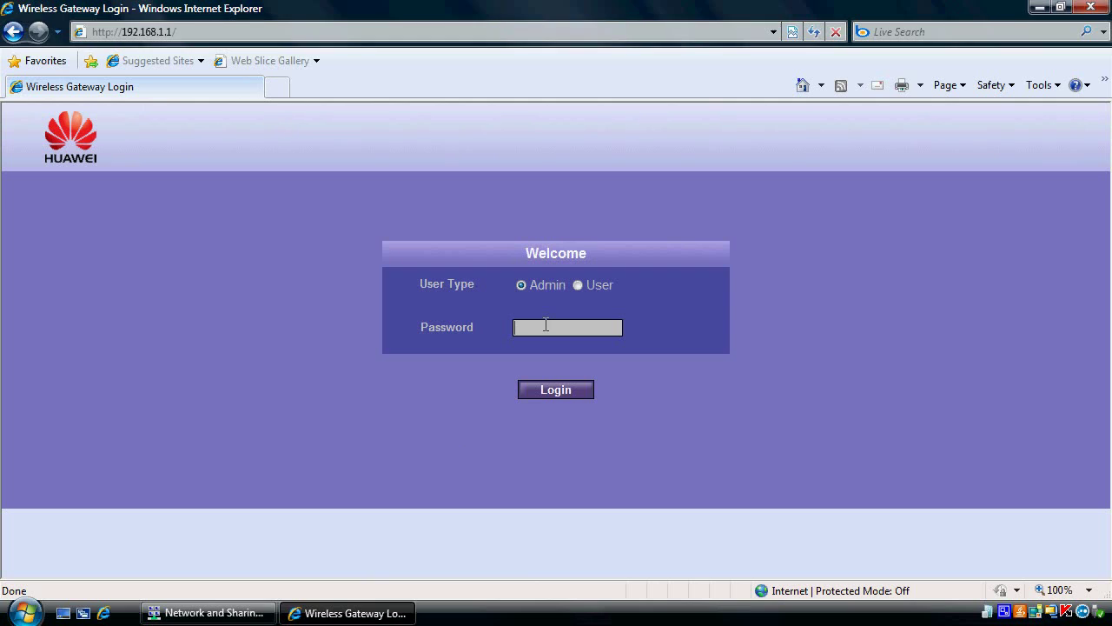
pyautogui.write('admin')
pyautogui.click(554, 391)
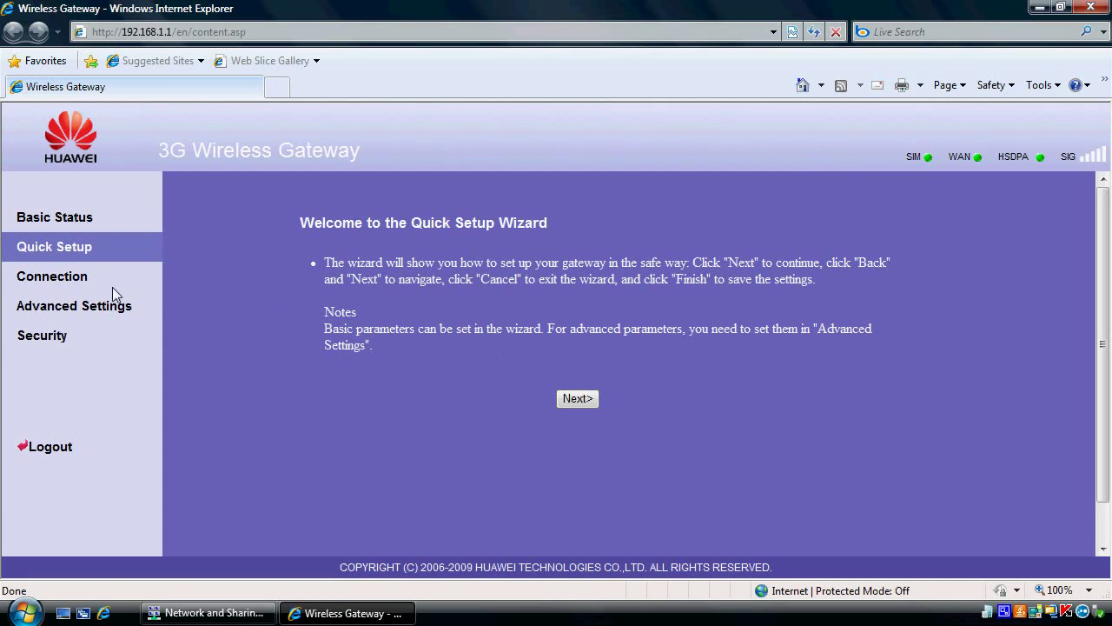
pyautogui.click(90, 306)
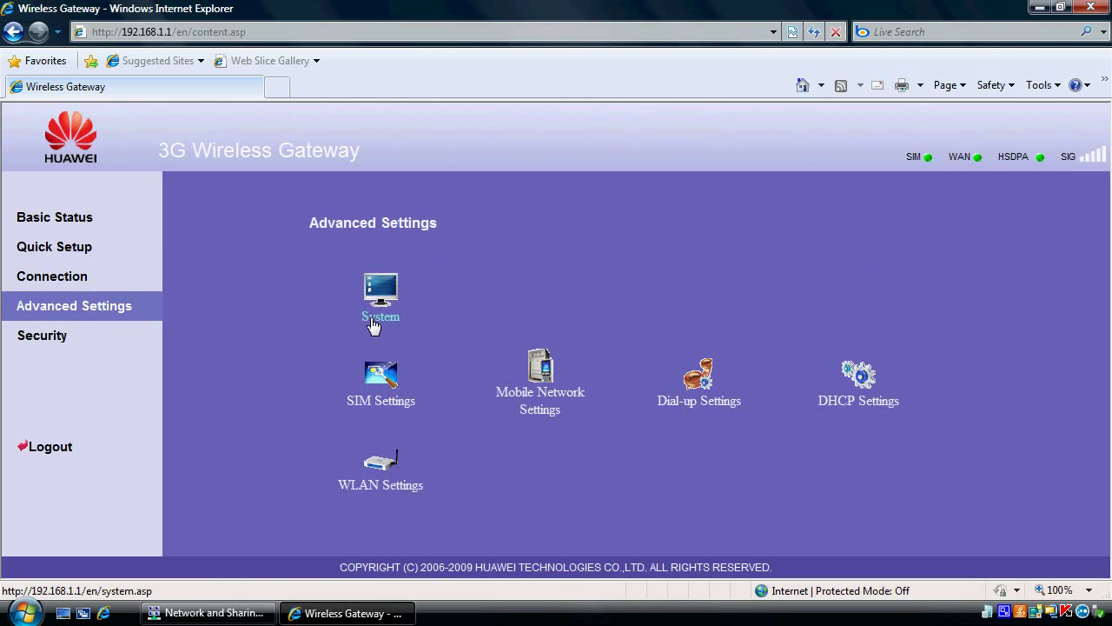
pyautogui.click(382, 485)
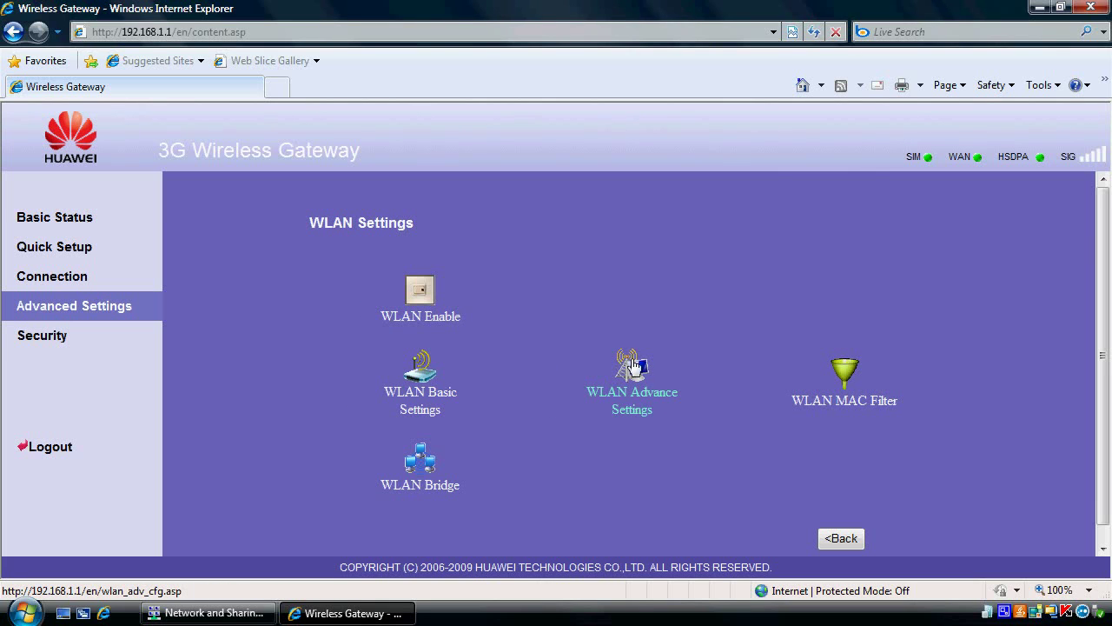
# Step: In WLAN Advance Settings, switch encryption to WEP, enter a new five-character Network Key 1, and apply
pyautogui.click(634, 365)
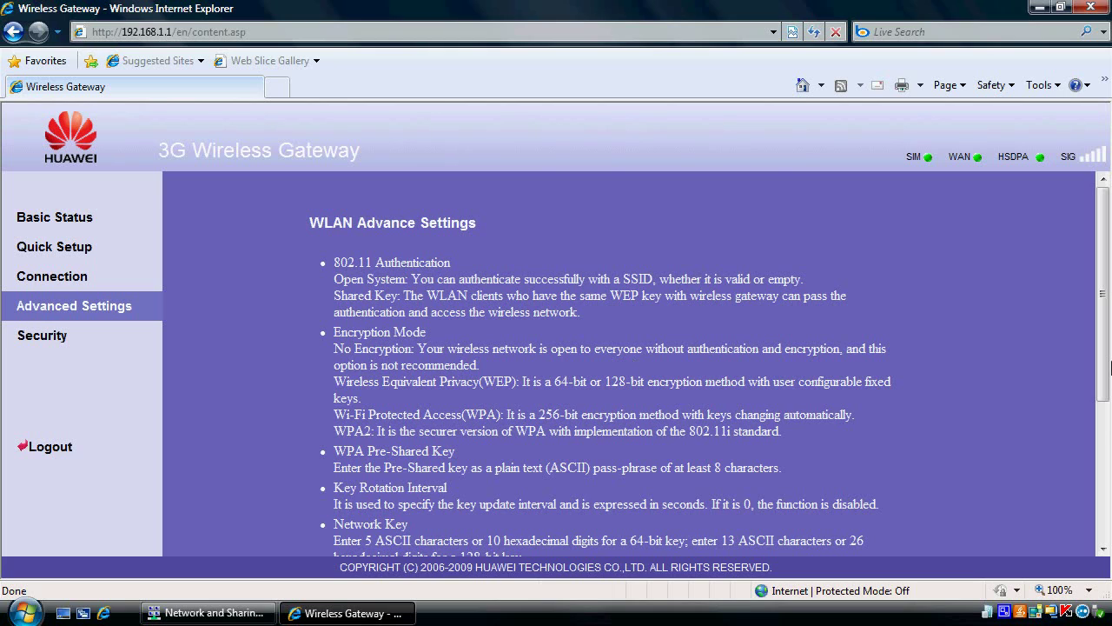
pyautogui.scroll(-5, 1109, 424)
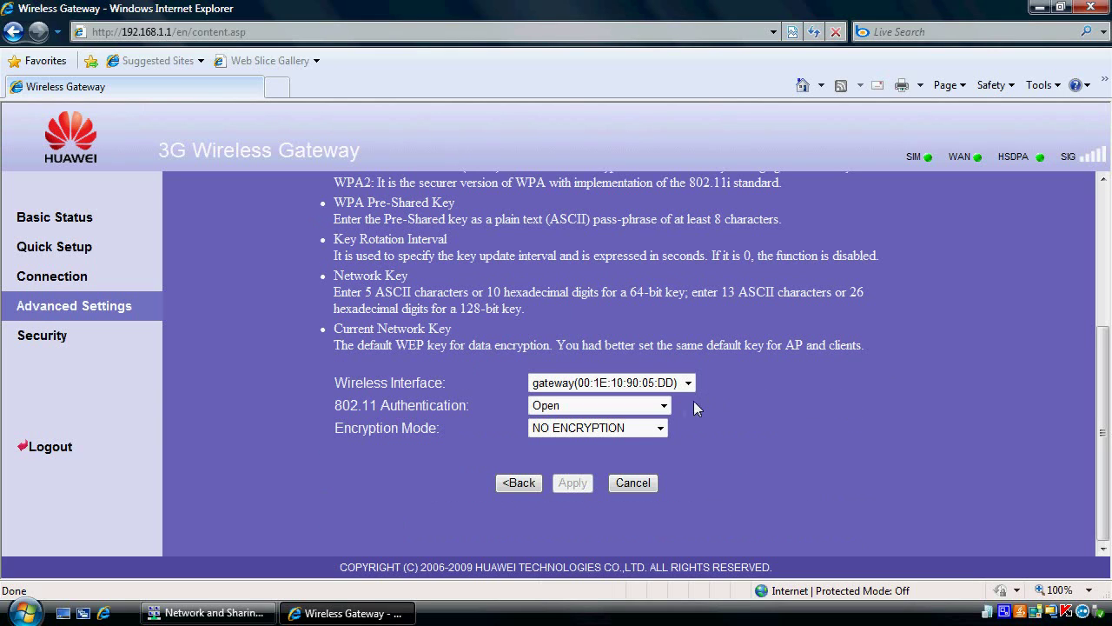
pyautogui.click(635, 430)
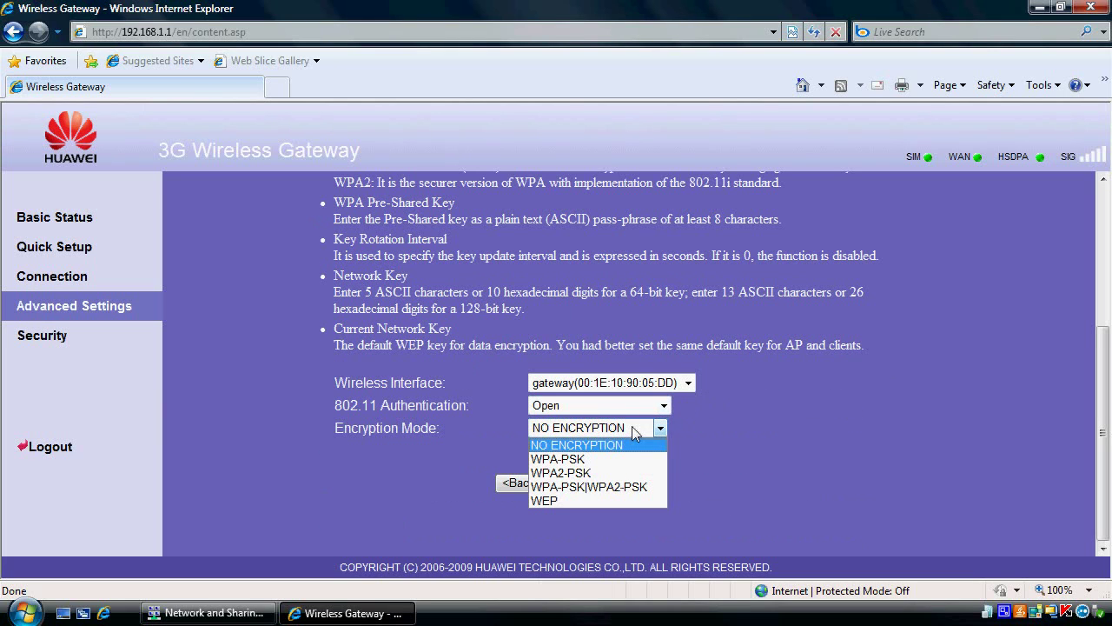
pyautogui.click(615, 505)
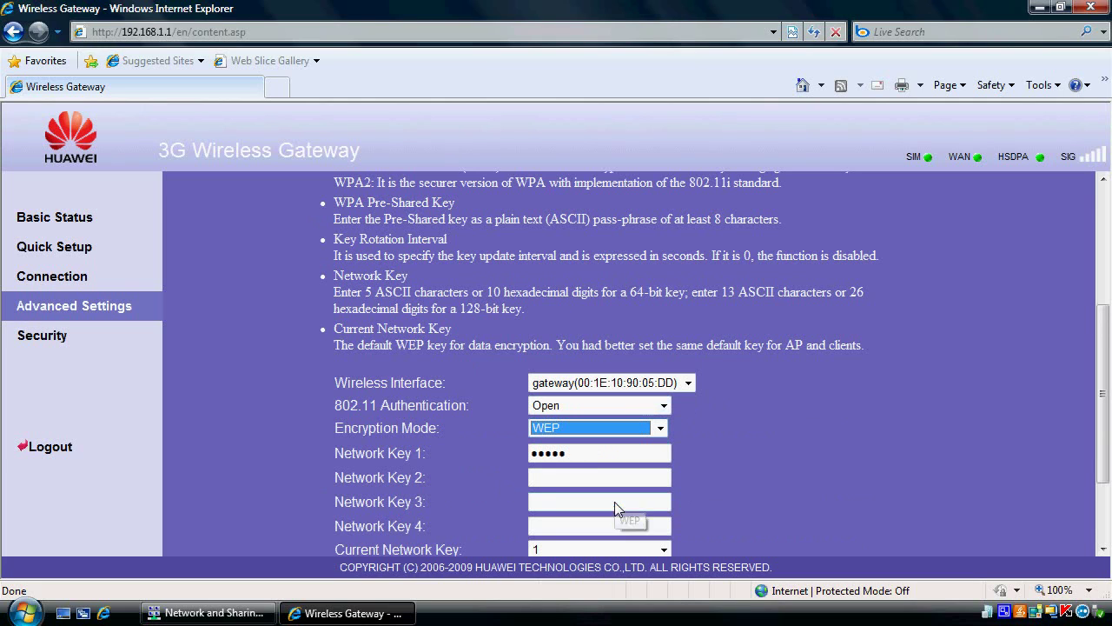
pyautogui.moveTo(596, 453); pyautogui.dragTo(531, 450)
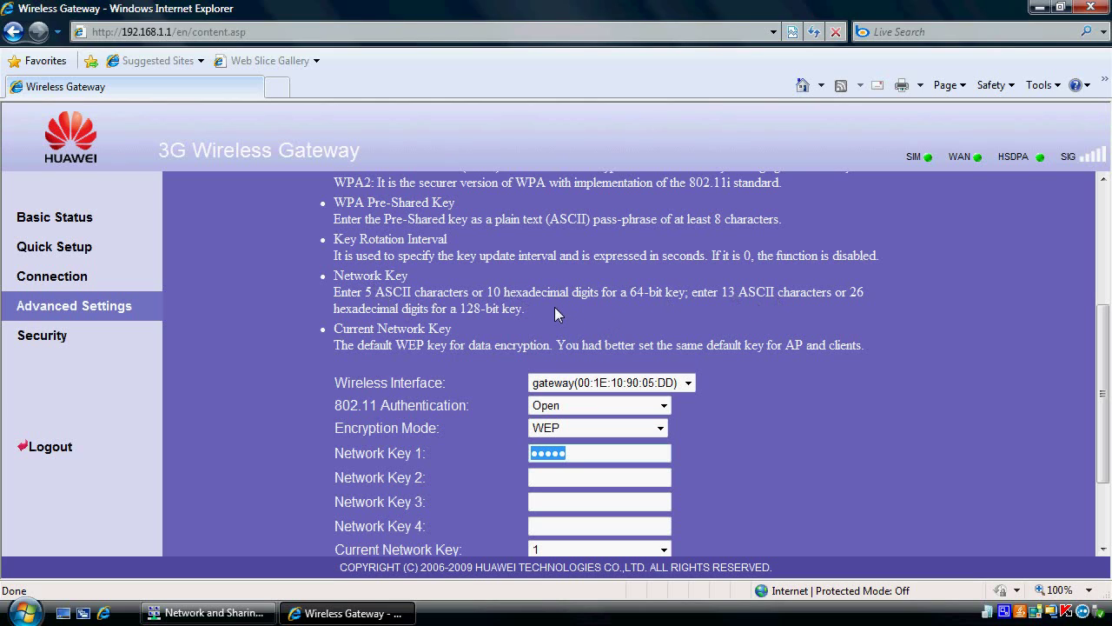
pyautogui.click(585, 451)
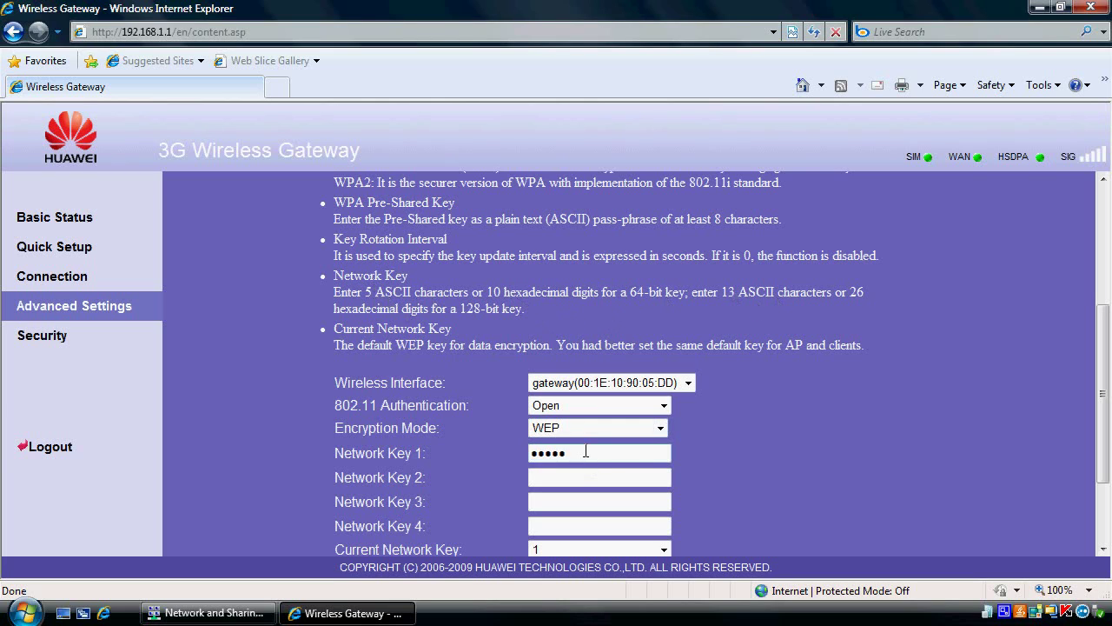
pyautogui.moveTo(586, 452); pyautogui.dragTo(531, 440)
pyautogui.write('12345')
pyautogui.moveTo(1104, 404); pyautogui.dragTo(1107, 453)
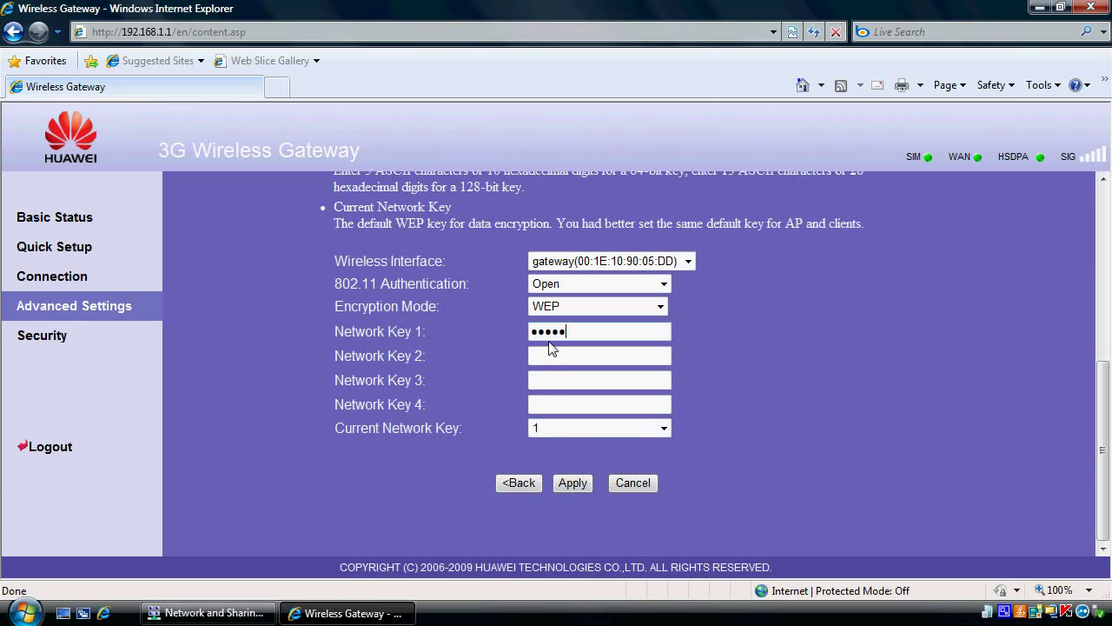
pyautogui.click(579, 485)
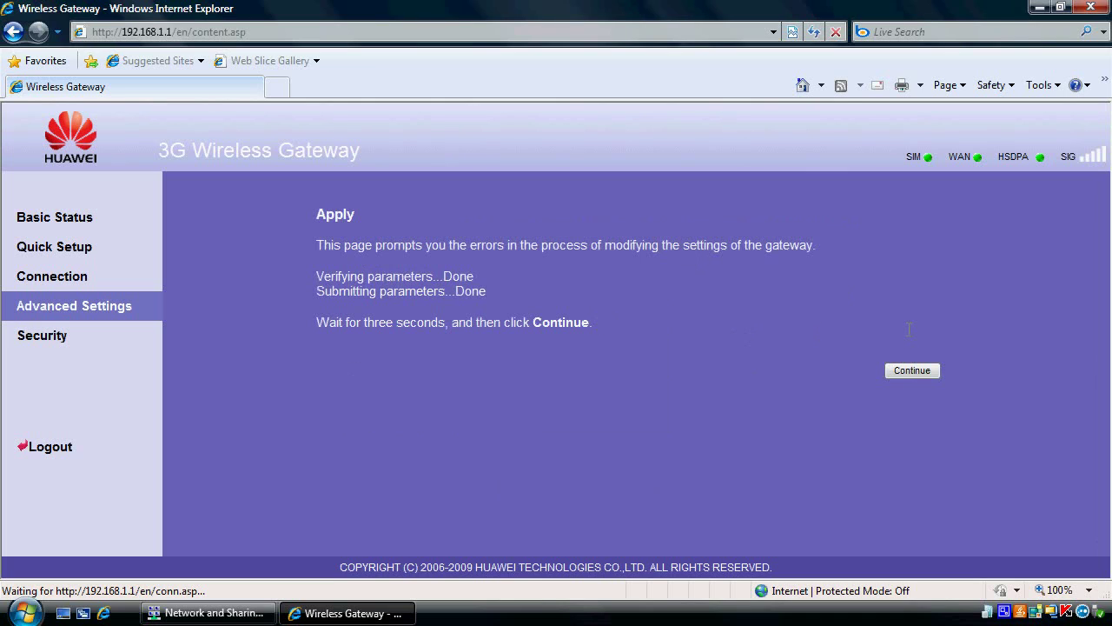
# Step: Continue past the applied-settings page and restore Network and Sharing Center, now showing Not connected
pyautogui.click(914, 371)
pyautogui.click(254, 611)
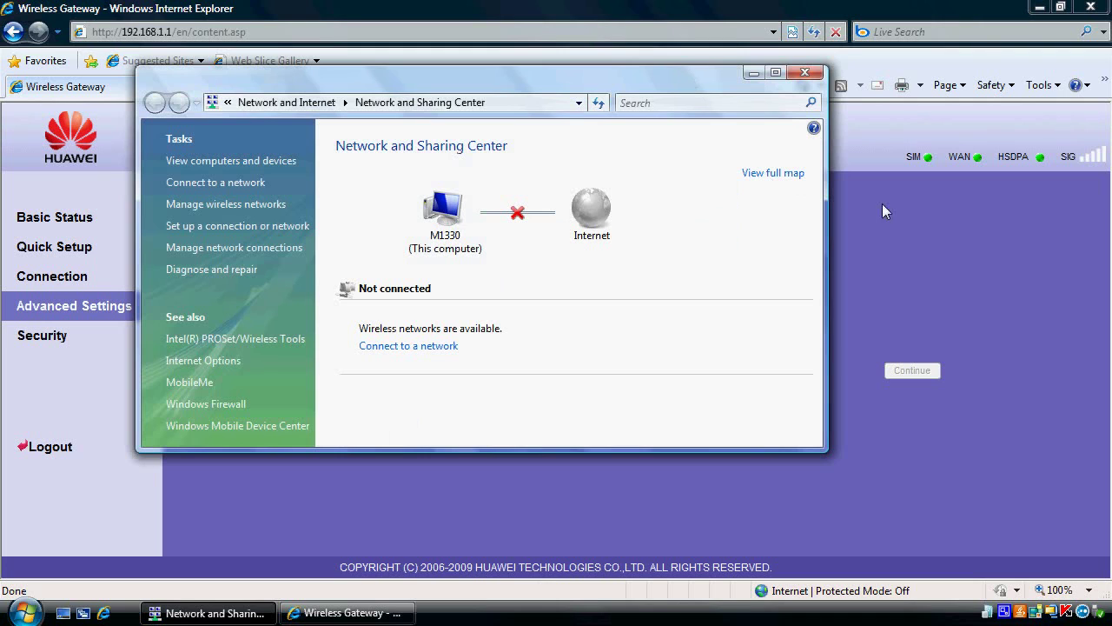
# Step: Bring Network and Sharing Center forward and filter the network list to wireless networks only
pyautogui.click(876, 127)
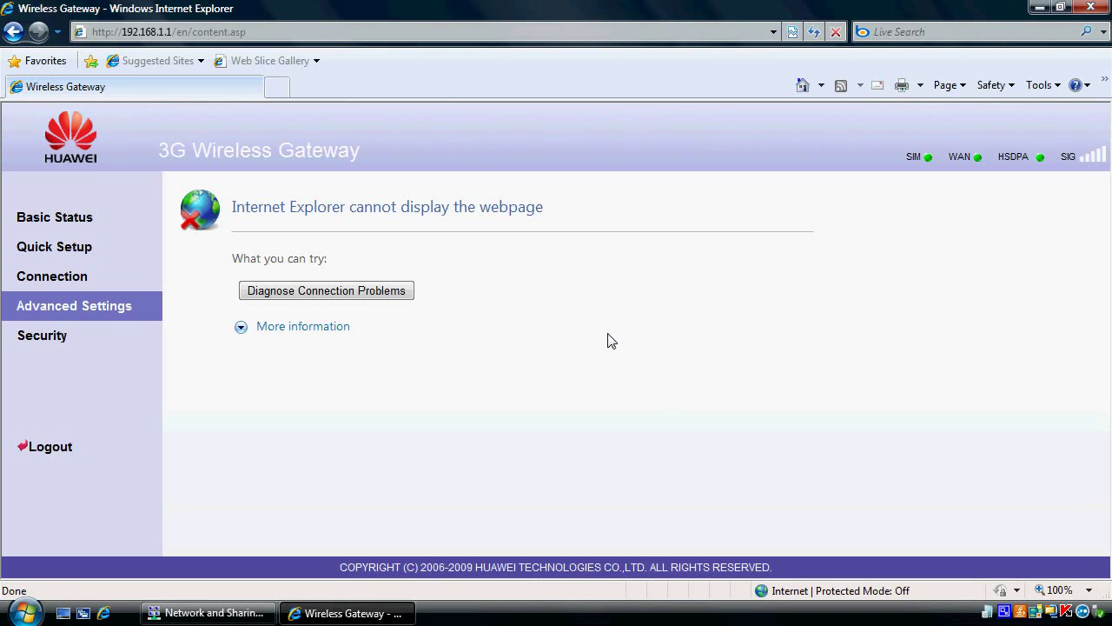
pyautogui.click(217, 612)
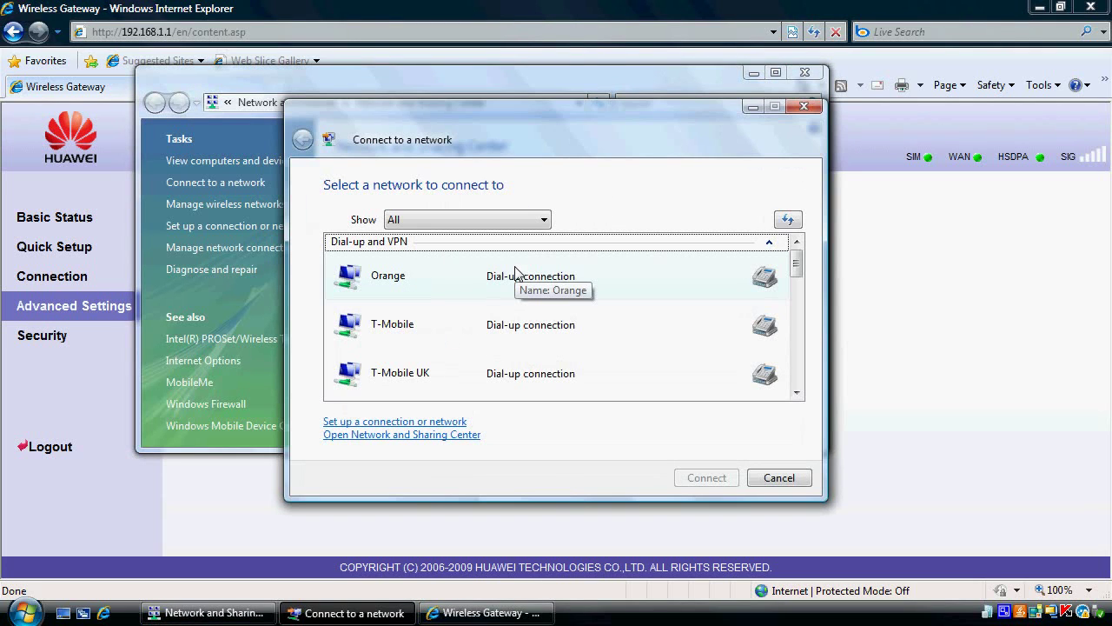
pyautogui.click(499, 224)
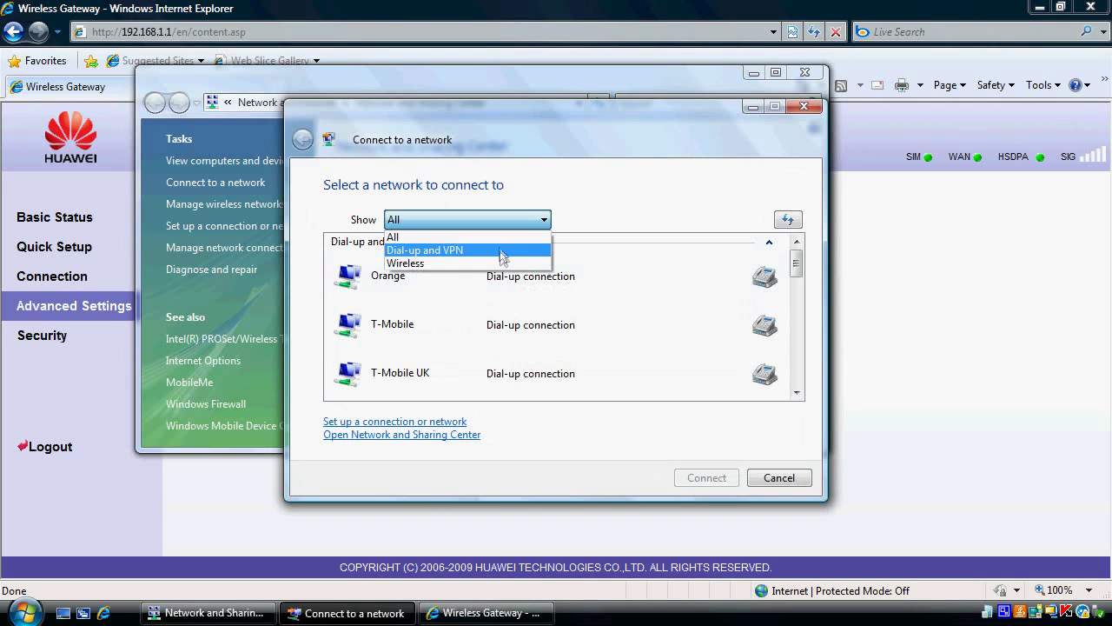
pyautogui.click(504, 260)
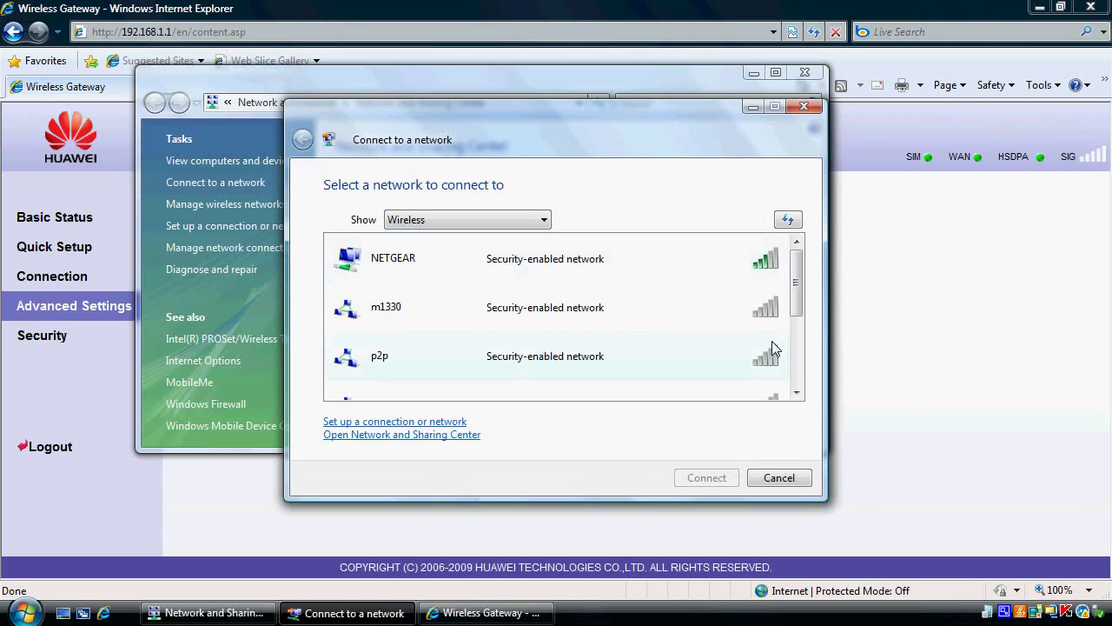
# Step: Select the 'gateway' network and start connecting, moving the dialog aside
pyautogui.scroll(-2, 800, 370)
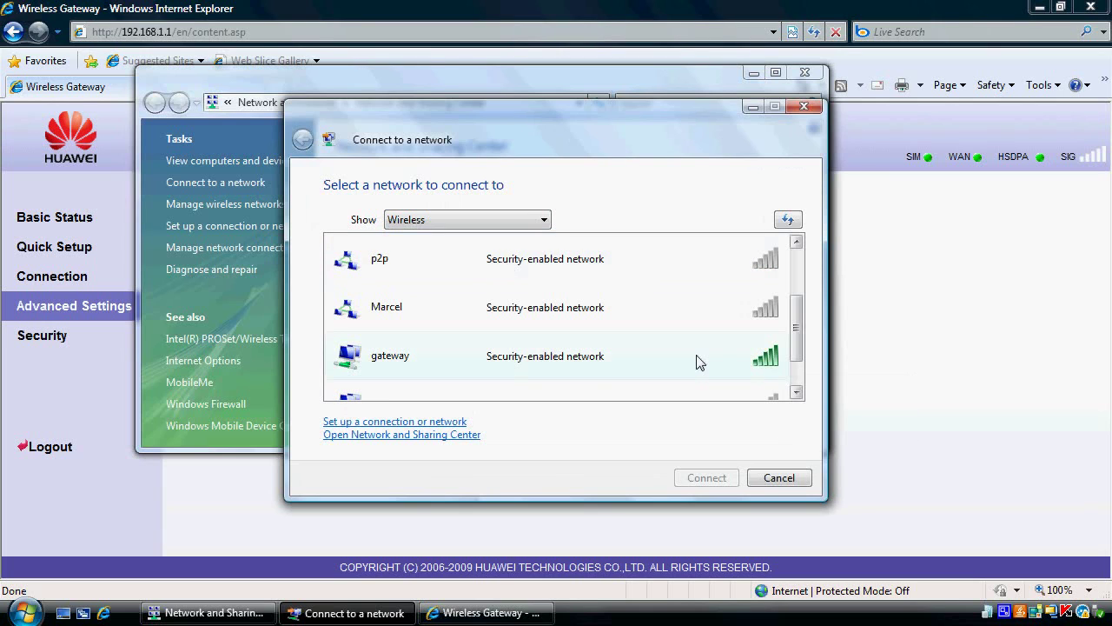
pyautogui.click(598, 366)
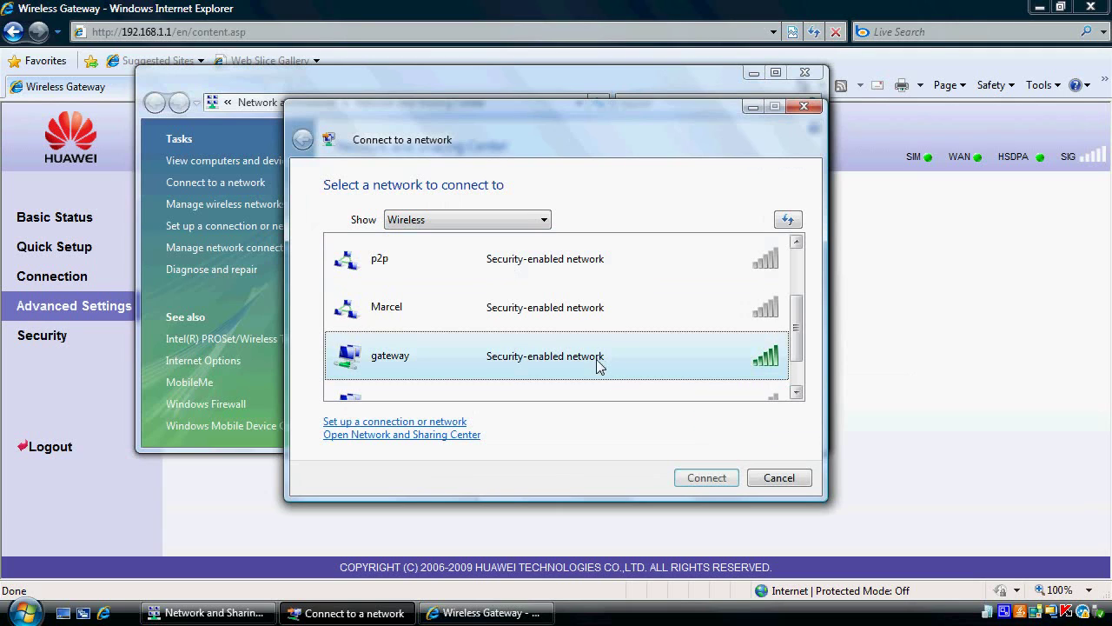
pyautogui.click(698, 480)
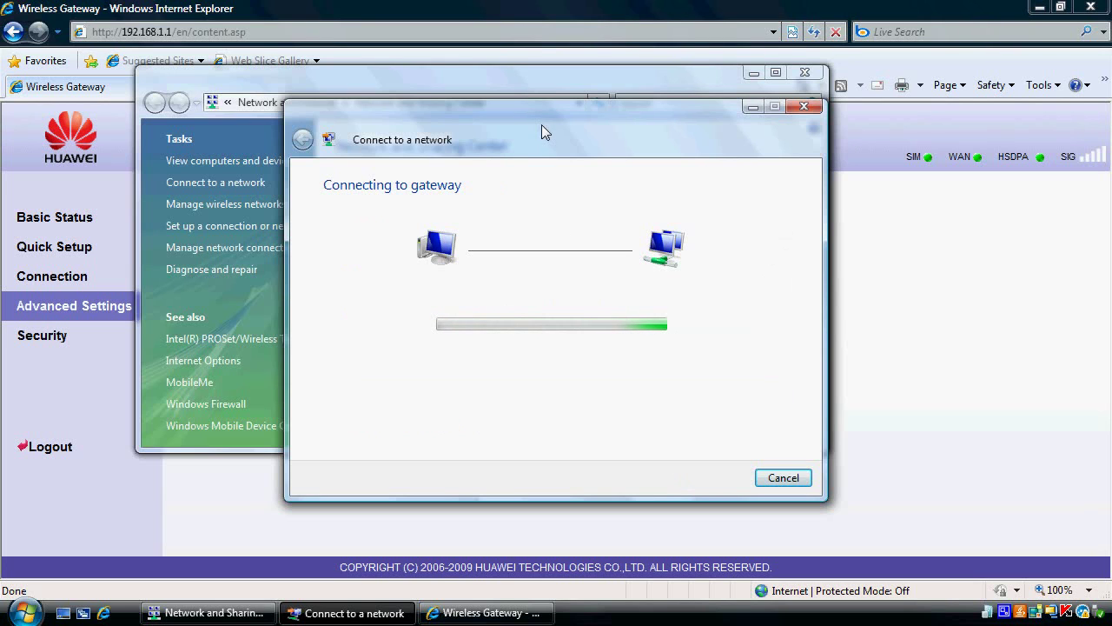
pyautogui.moveTo(546, 117); pyautogui.dragTo(711, 275)
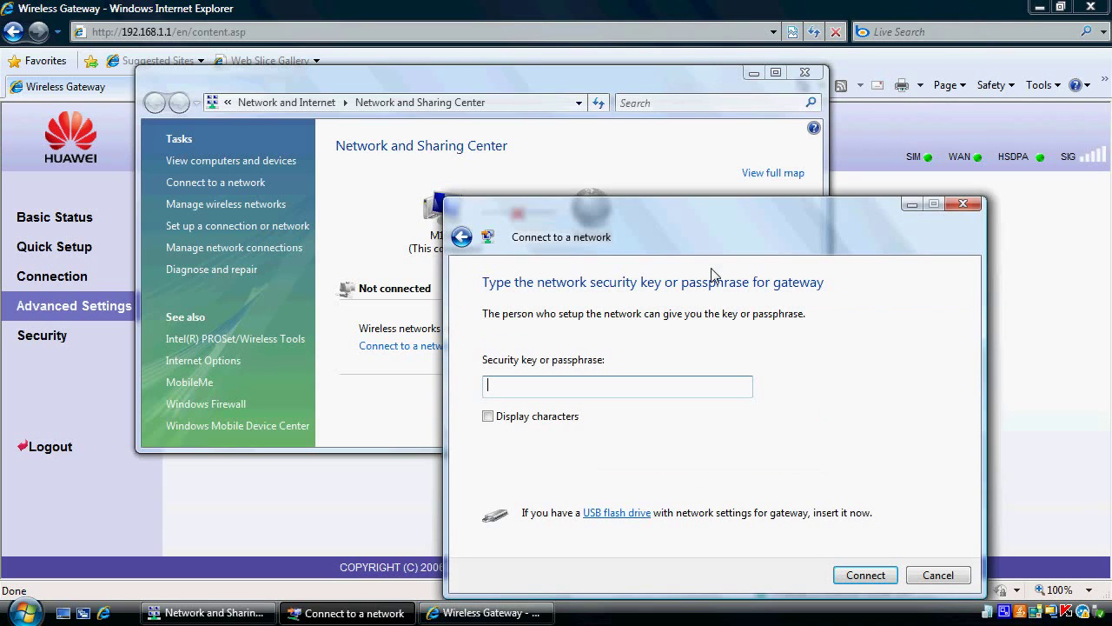
# Step: Enter the WEP key with Display characters ticked, connect to 'gateway', and close the success message
pyautogui.click(620, 393)
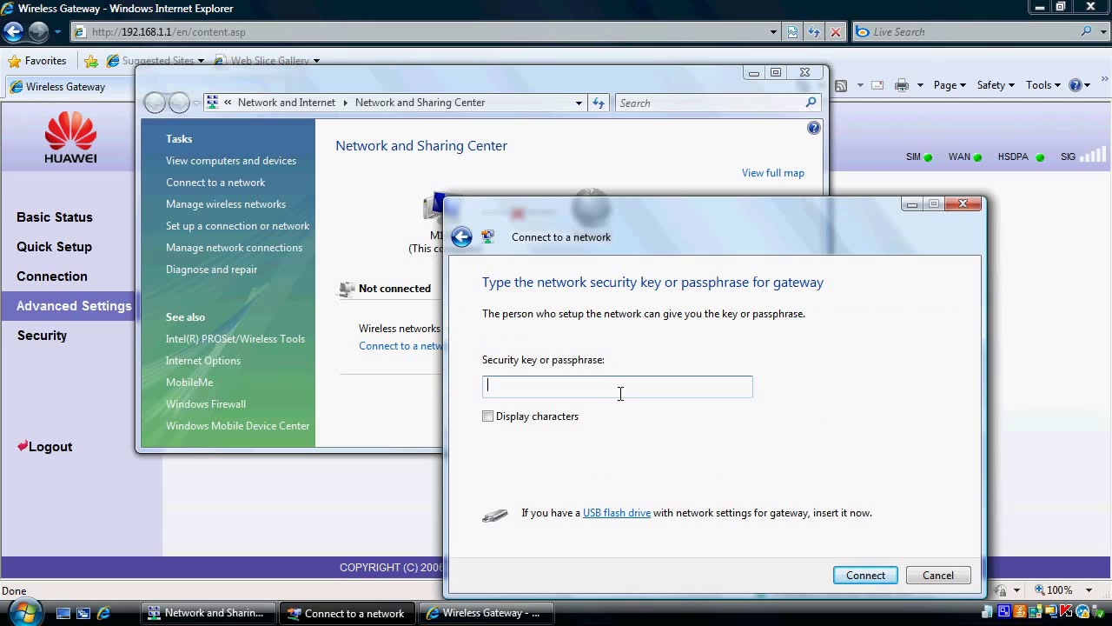
pyautogui.click(488, 416)
pyautogui.click(865, 575)
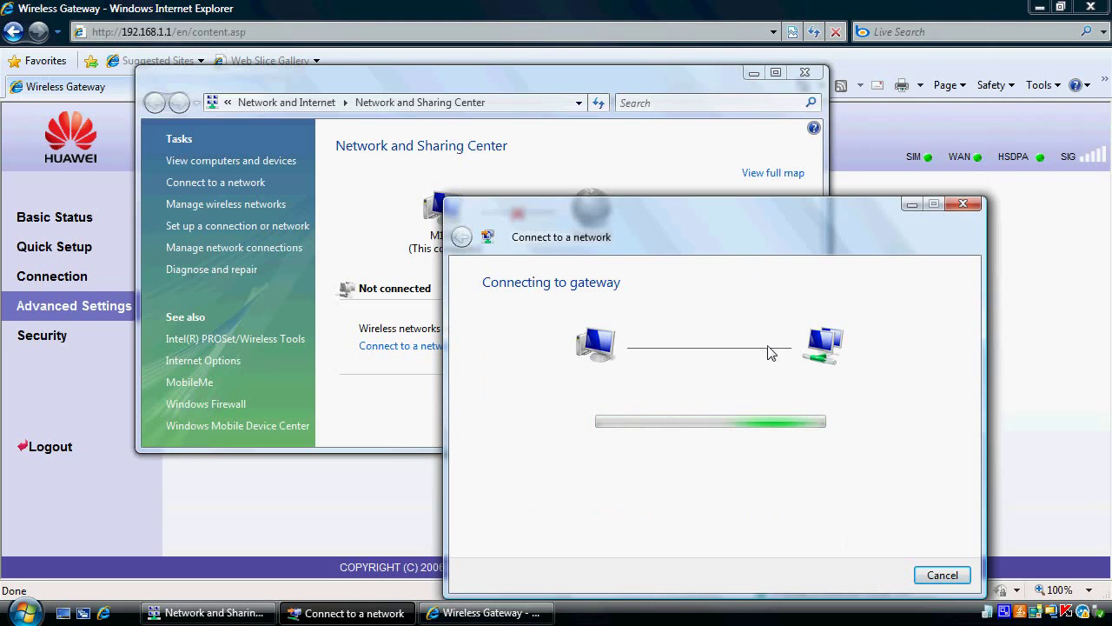
pyautogui.moveTo(753, 204); pyautogui.dragTo(755, 252)
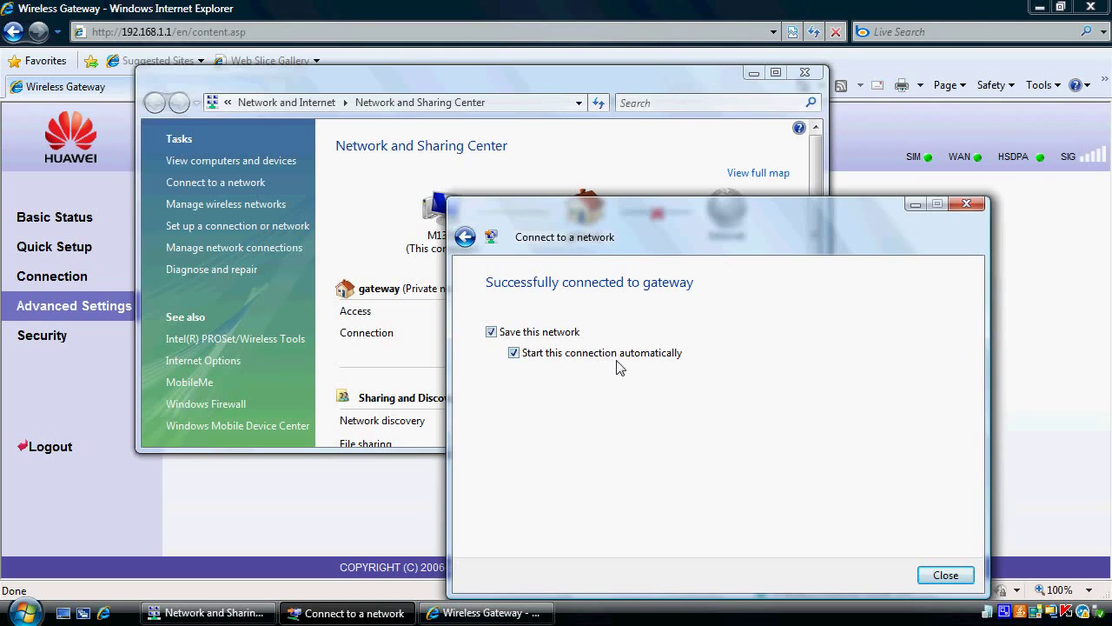
pyautogui.click(943, 575)
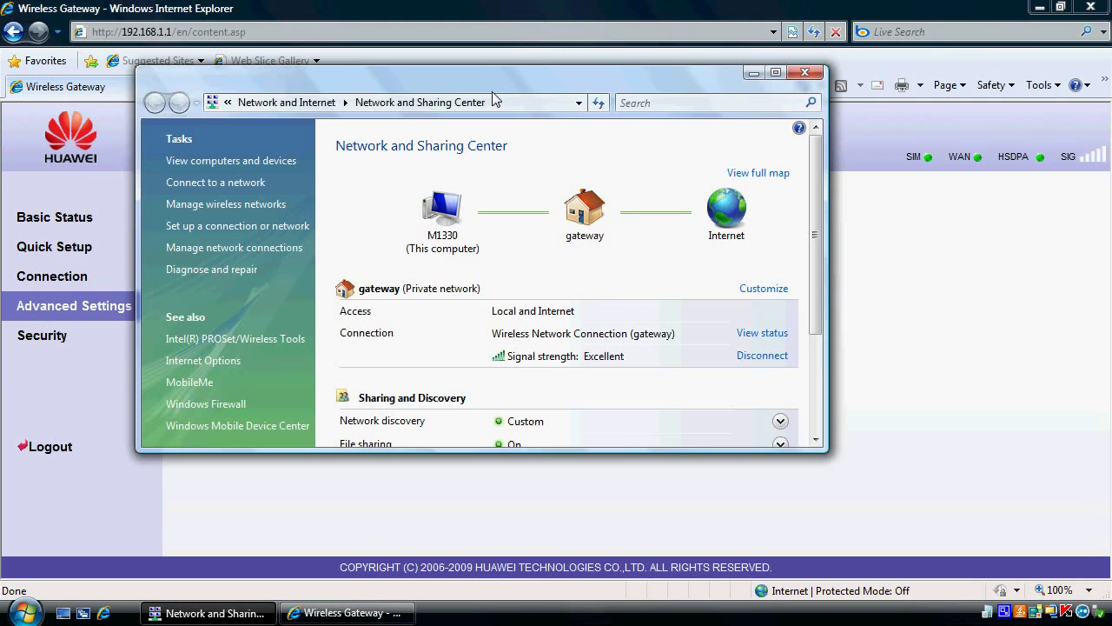
# Step: Reopen the gateway admin at 192.168.1.1 in Internet Explorer and log in as Admin
pyautogui.moveTo(490, 81); pyautogui.dragTo(556, 168)
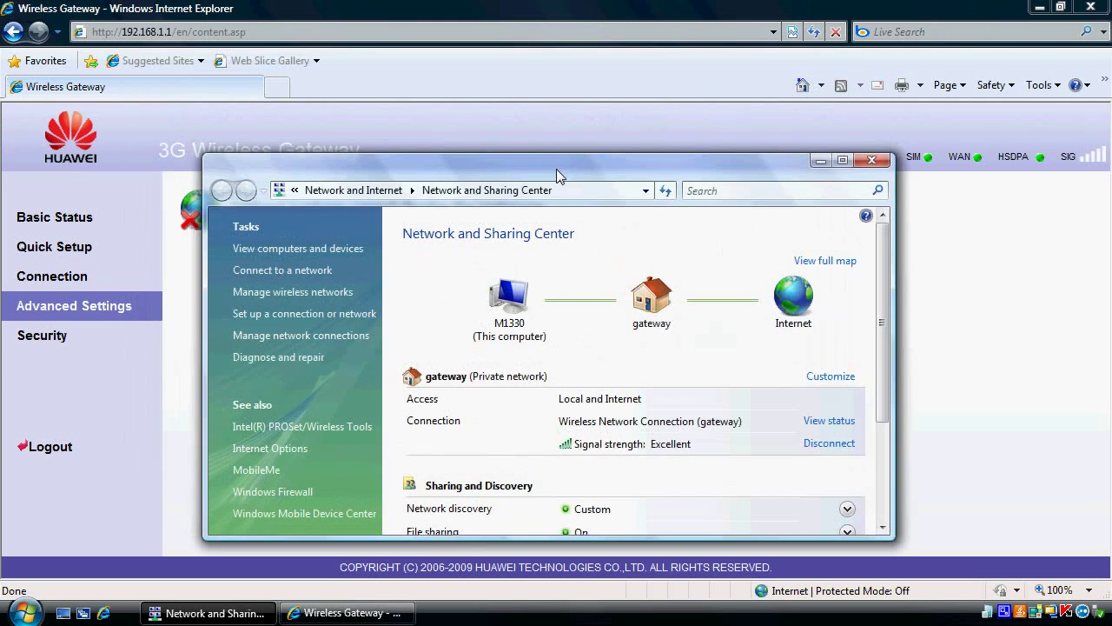
pyautogui.click(479, 32)
pyautogui.write('192')
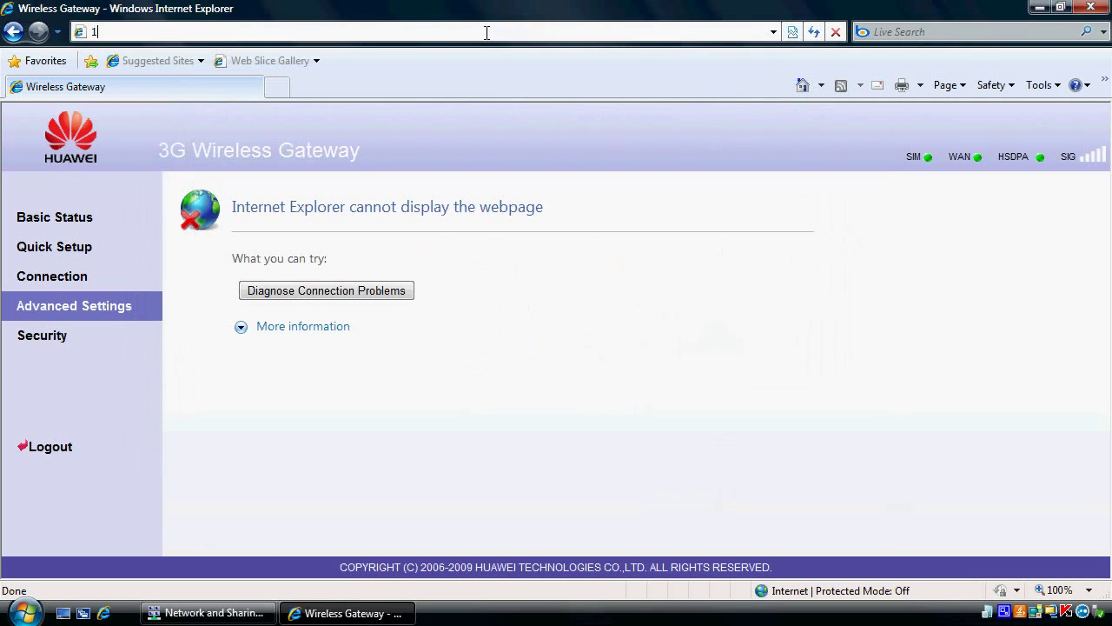
pyautogui.press('Down')
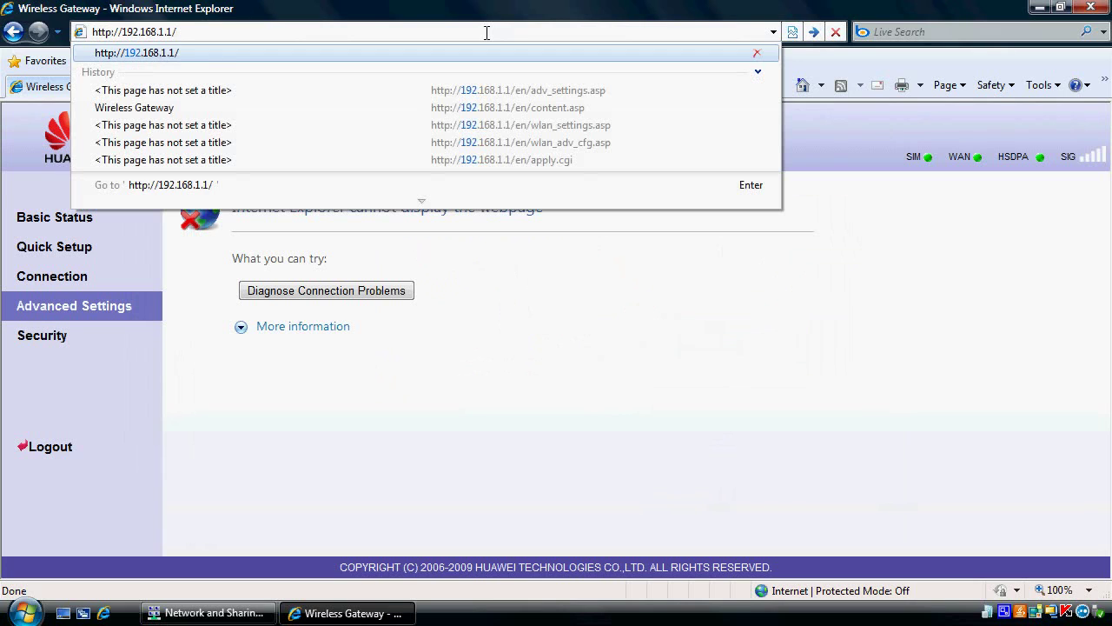
pyautogui.press('Return')
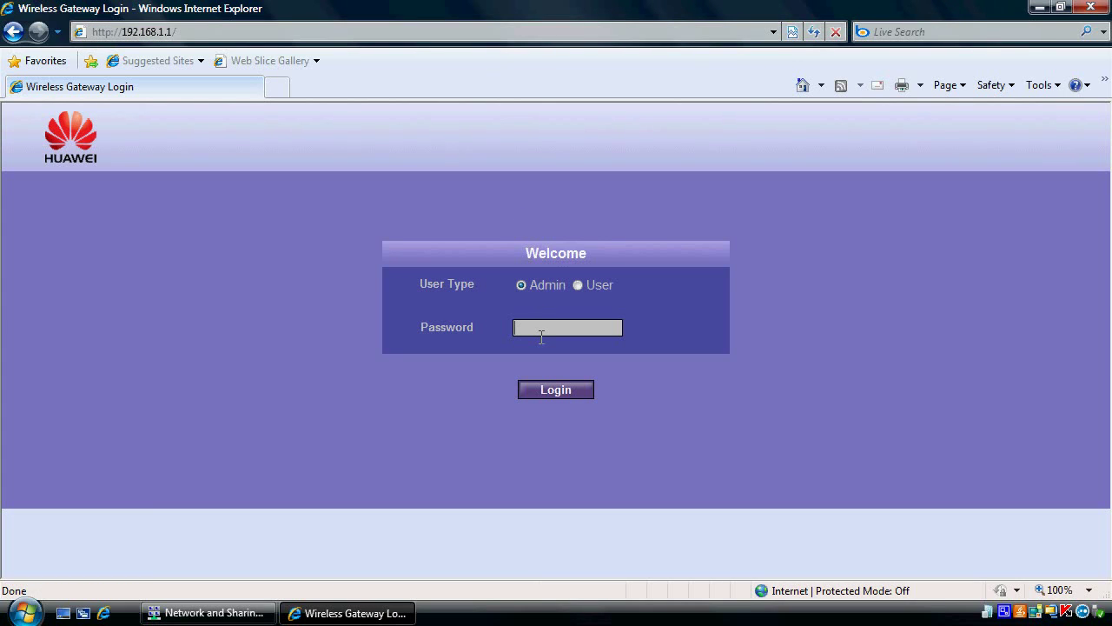
pyautogui.press('Return')
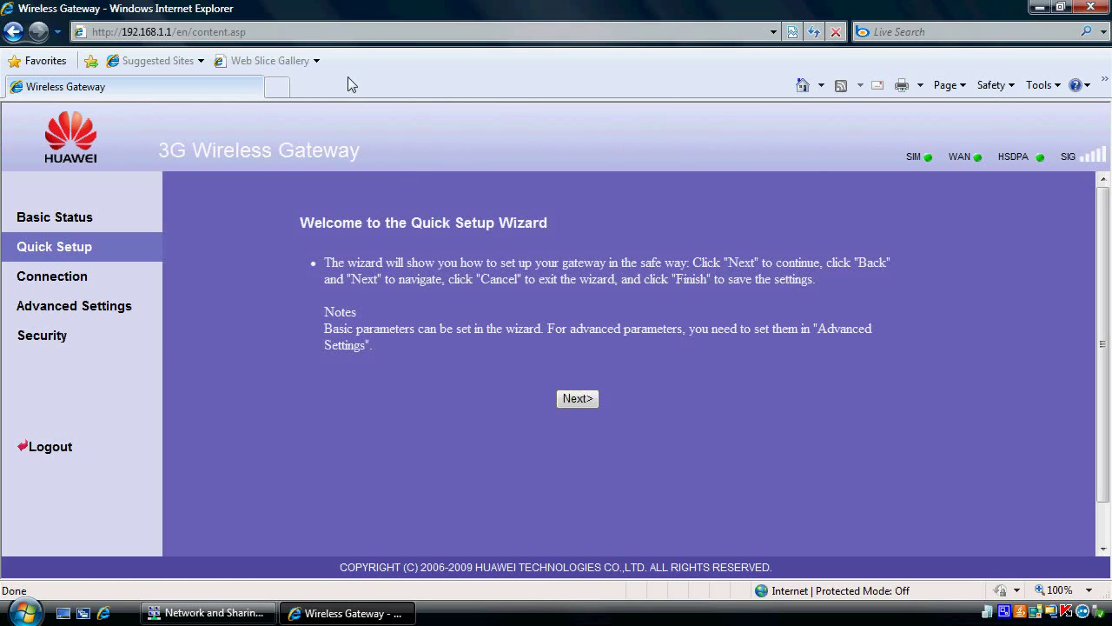
# Step: Load news.bbc.co.uk to confirm web access, then minimize the browser to view network status
pyautogui.click(333, 32)
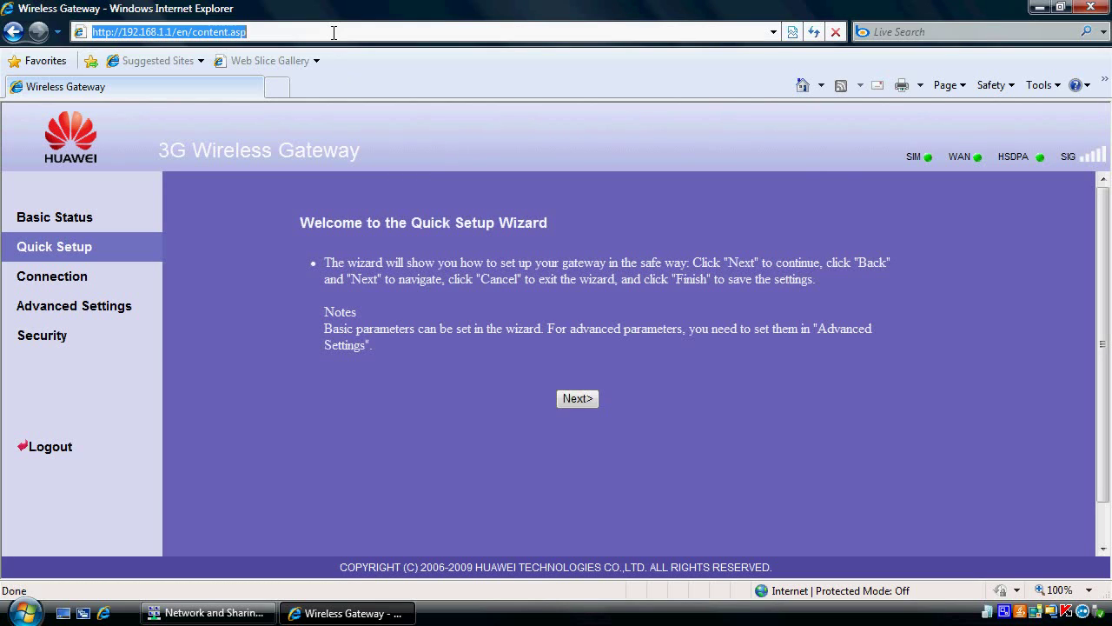
pyautogui.write('news.bbc.co.uk')
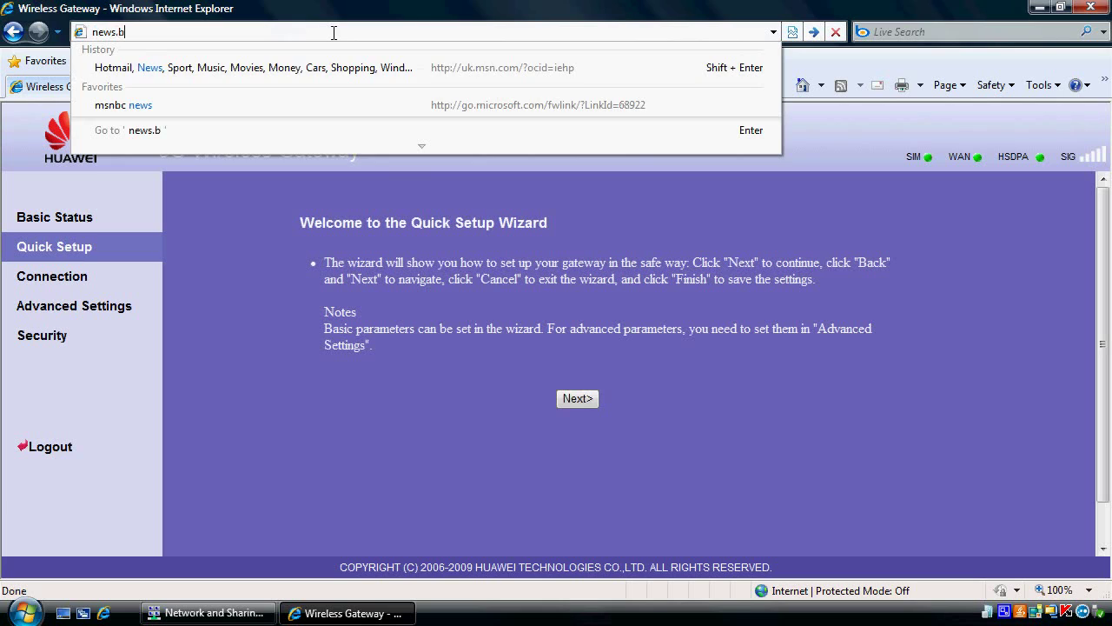
pyautogui.press('Return')
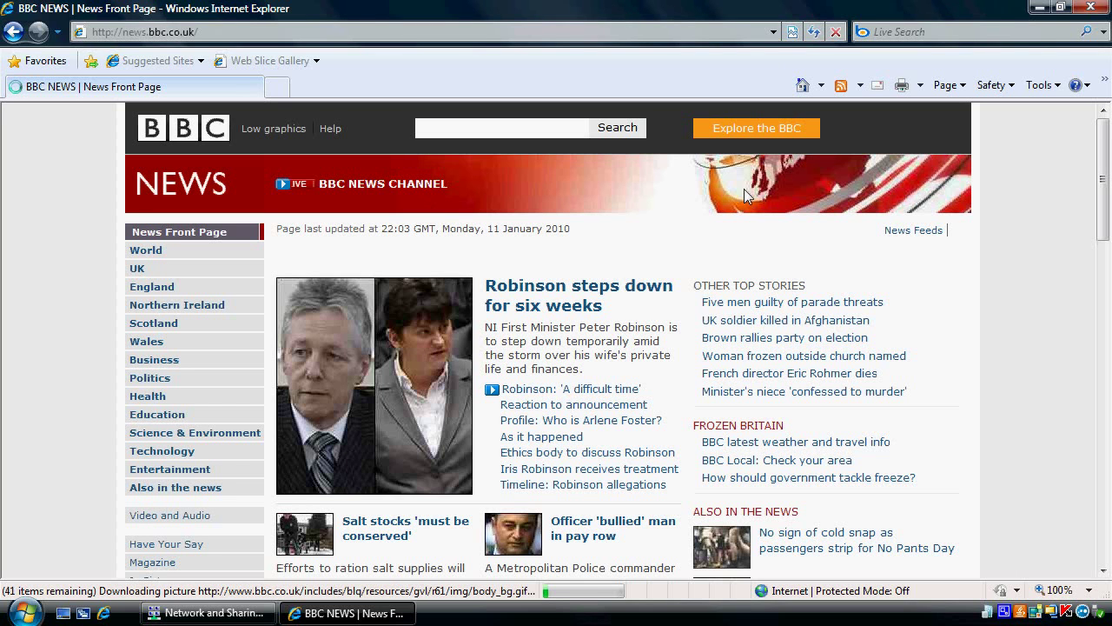
pyautogui.click(1039, 7)
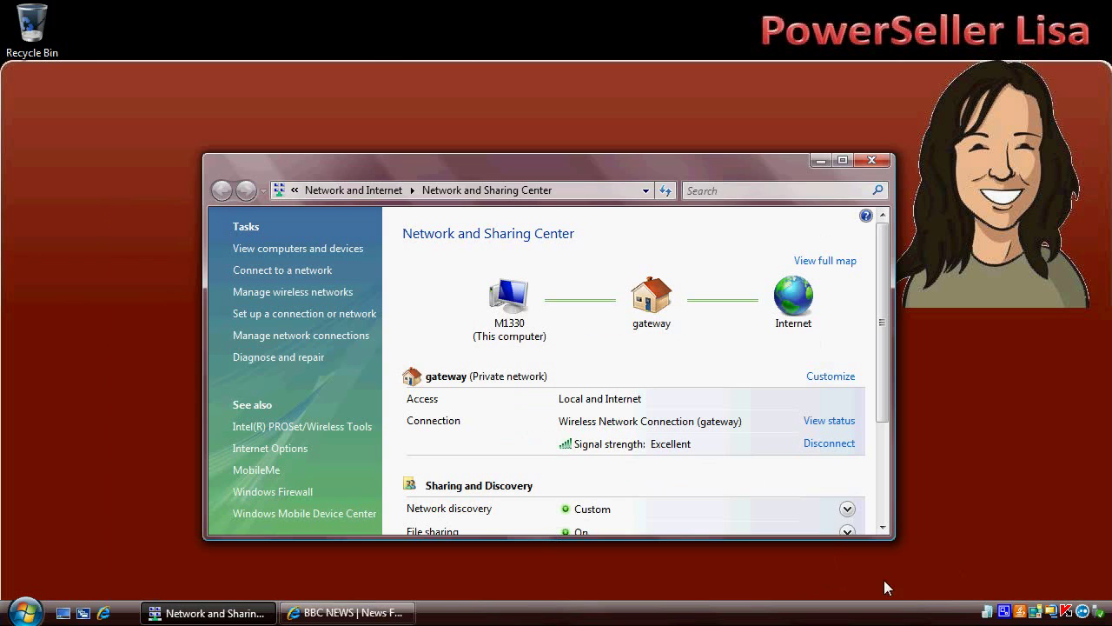
pyautogui.click(1005, 612)
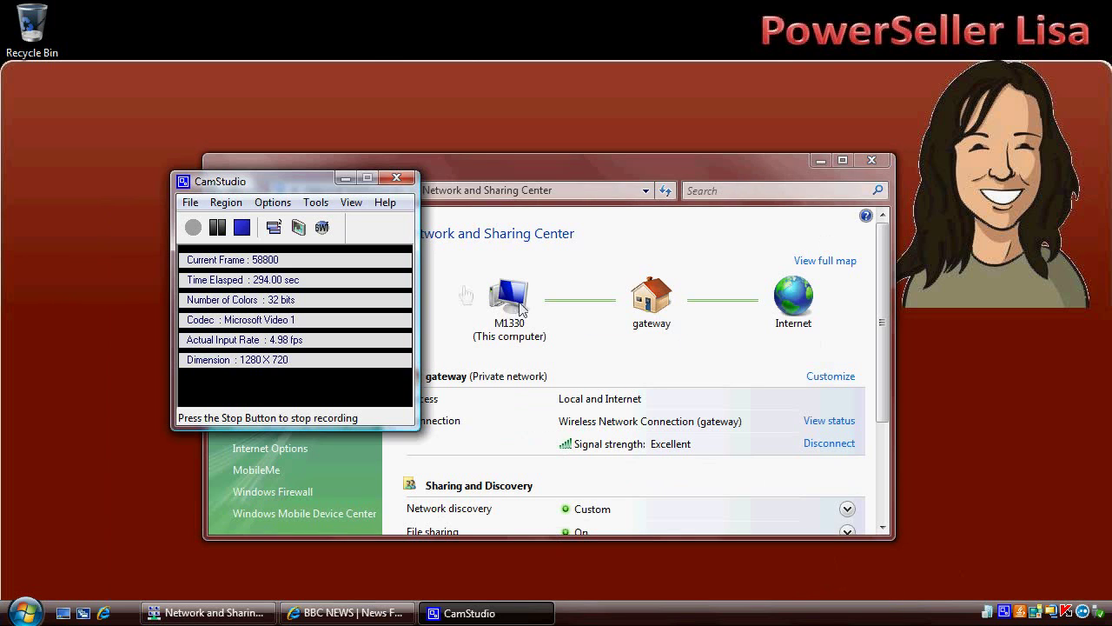